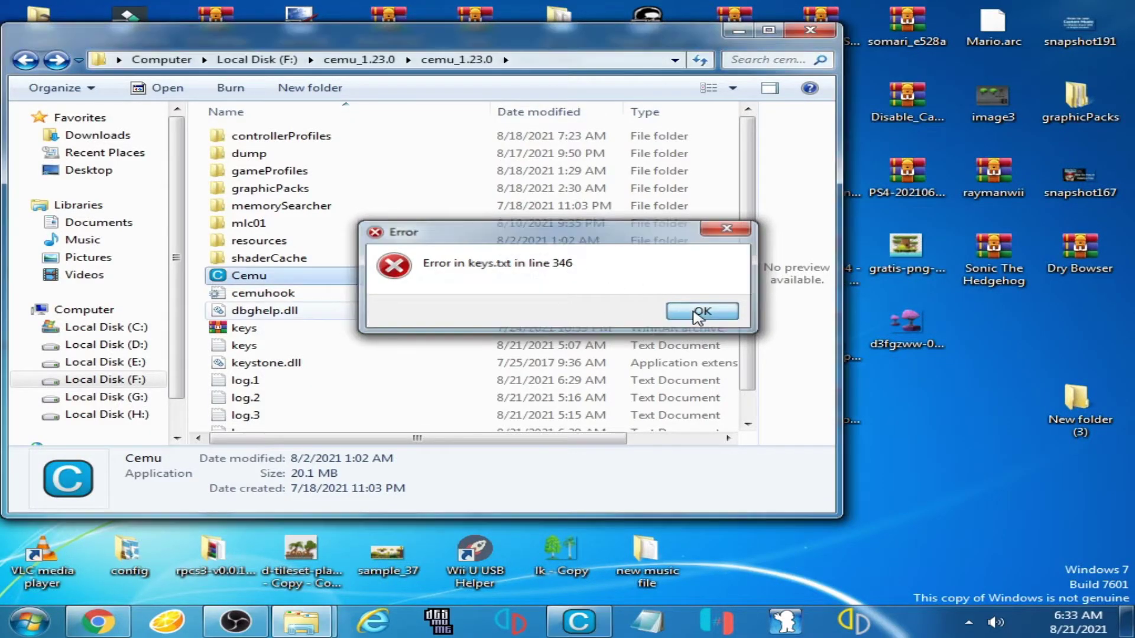
Dismiss the keys.txt error, start Cemu again to check whether the error recurs, and close the emulator.
click(701, 311)
click(1103, 55)
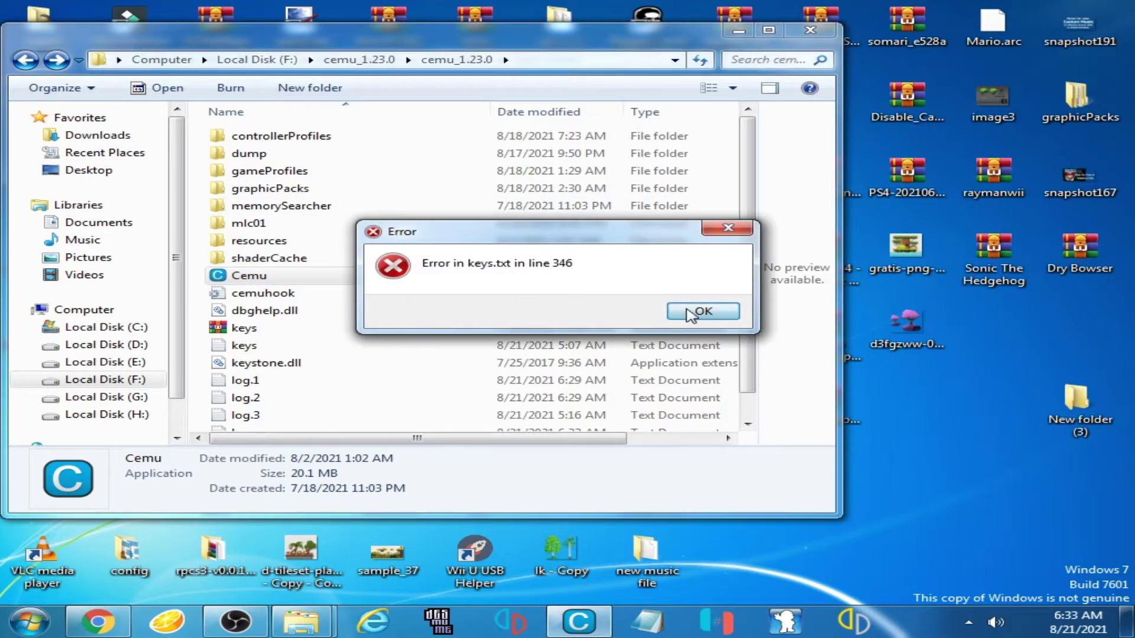
click(701, 312)
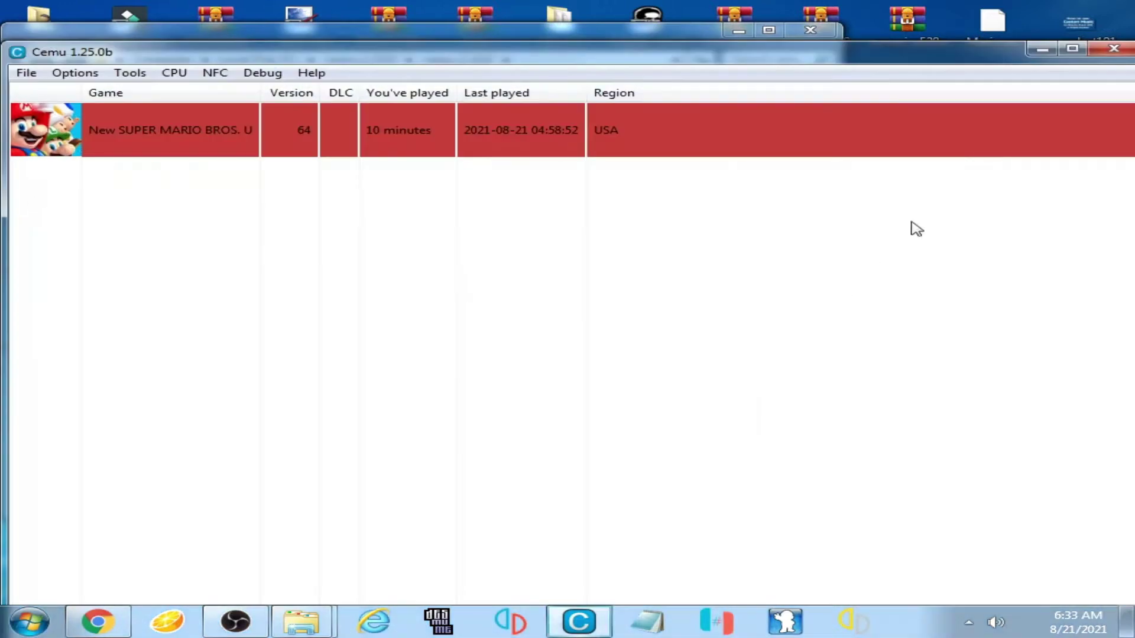
click(1113, 48)
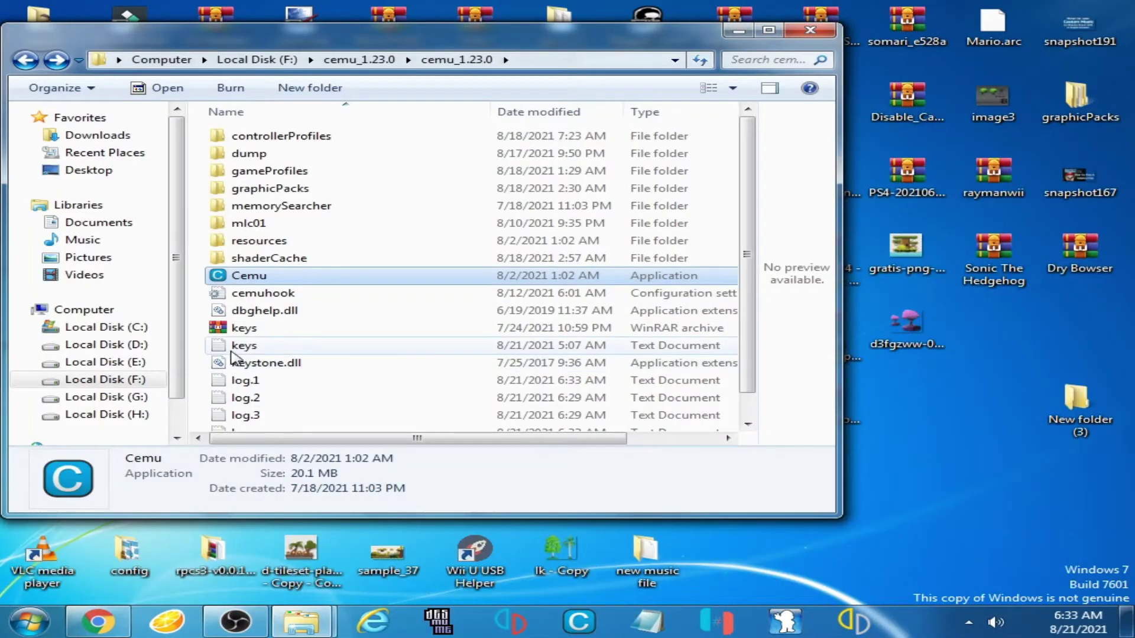
Open the keys text document full screen and compare its last line with the reference key in the untitled note.
double_click(238, 347)
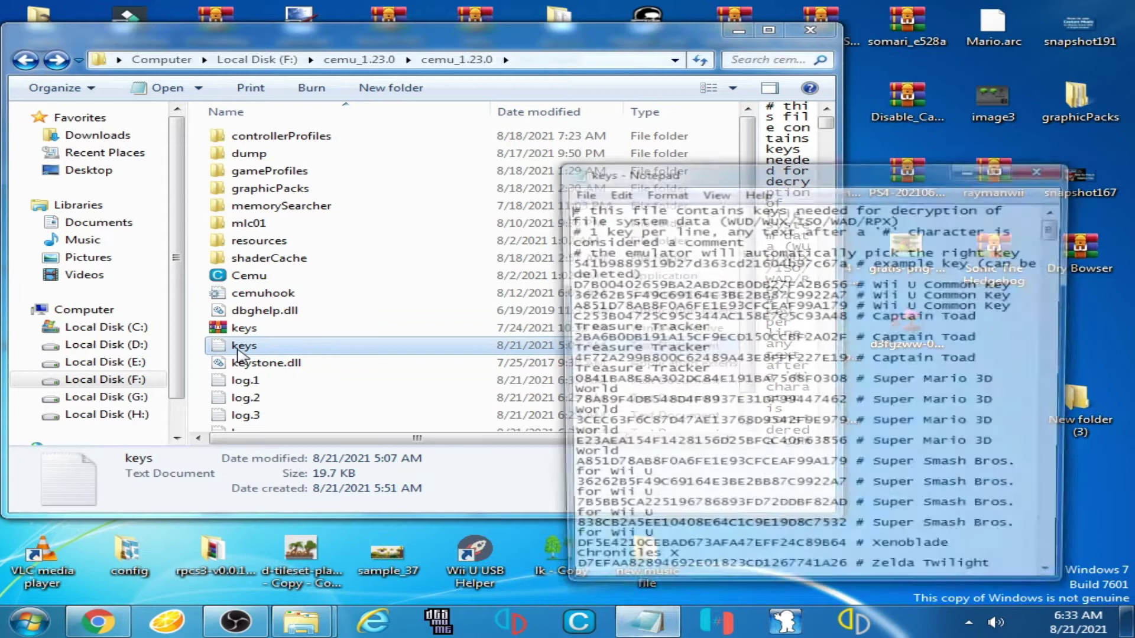
drag(706, 181, 561, 119)
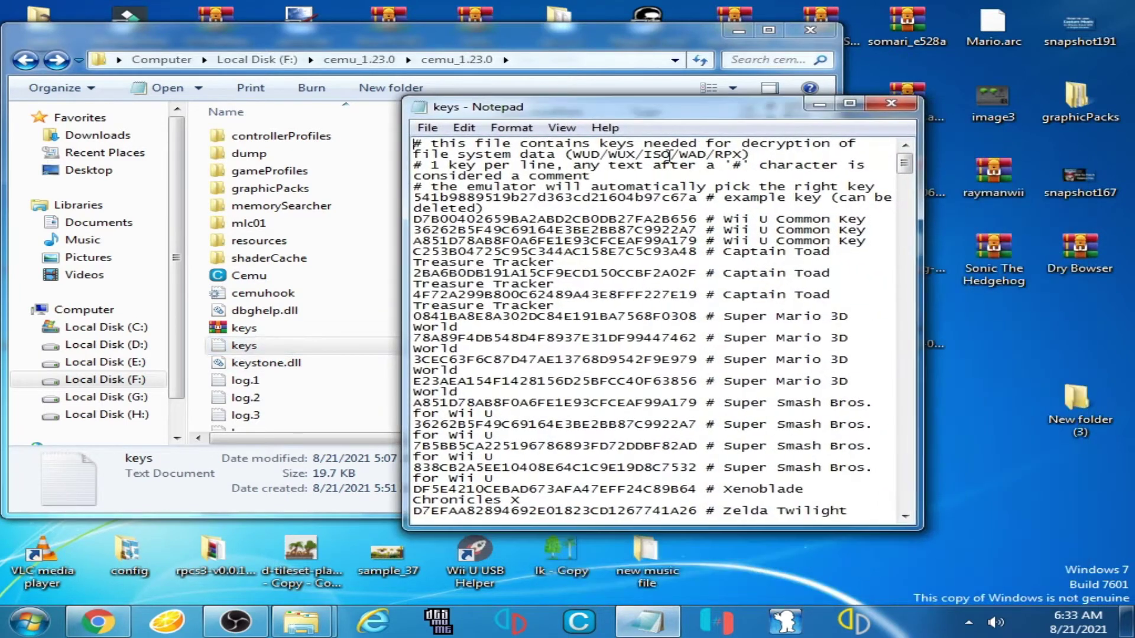
click(849, 107)
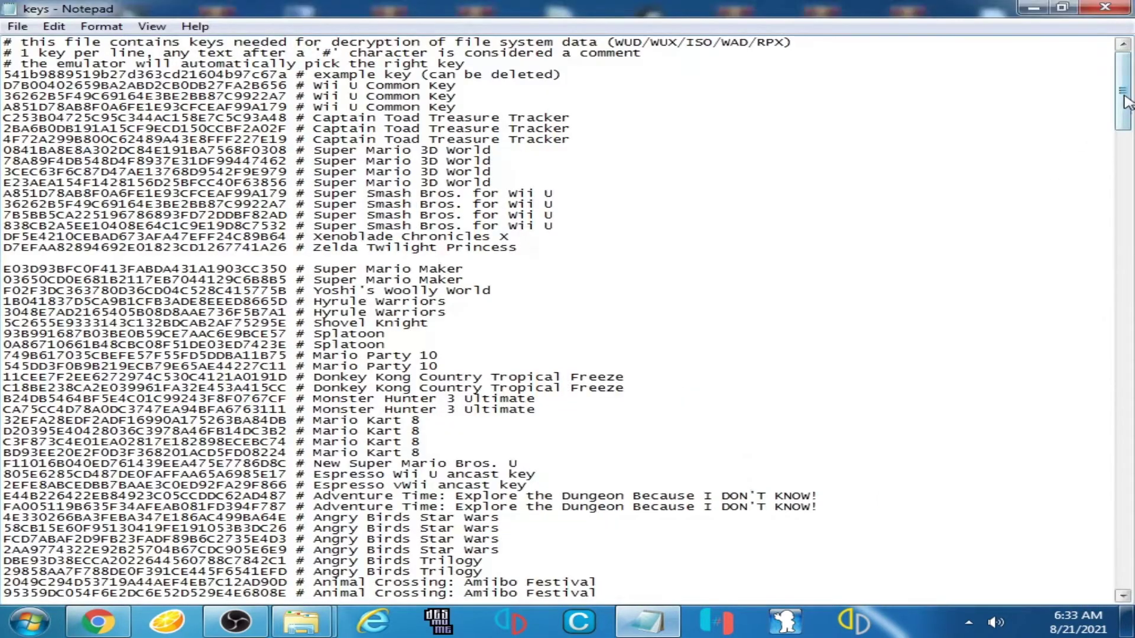
drag(1126, 94, 1126, 555)
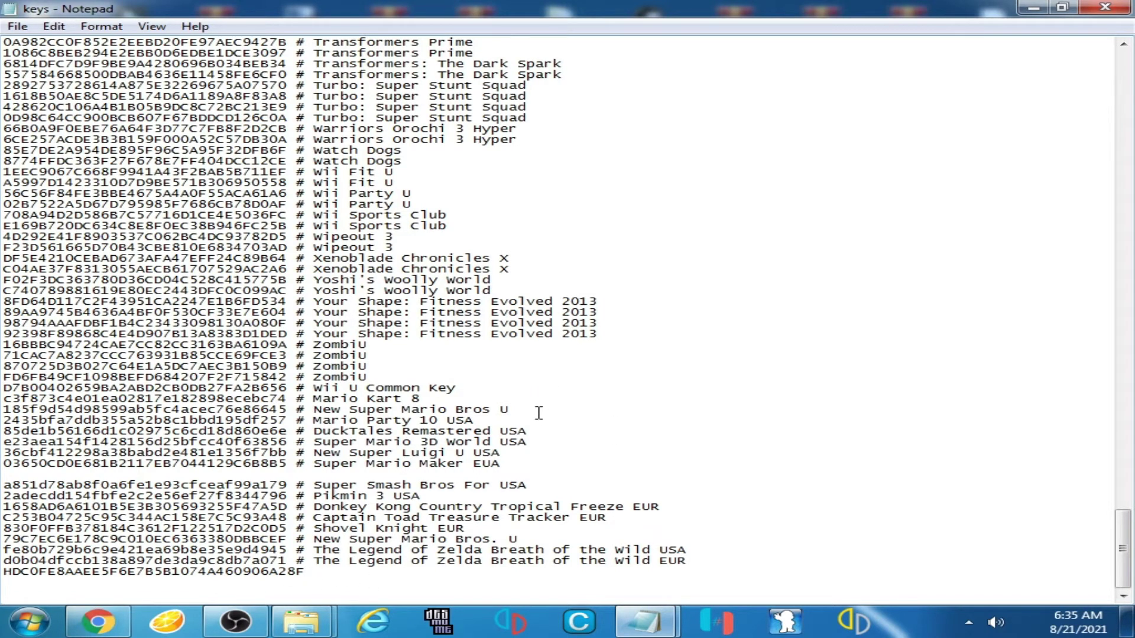
mouse_move(644, 621)
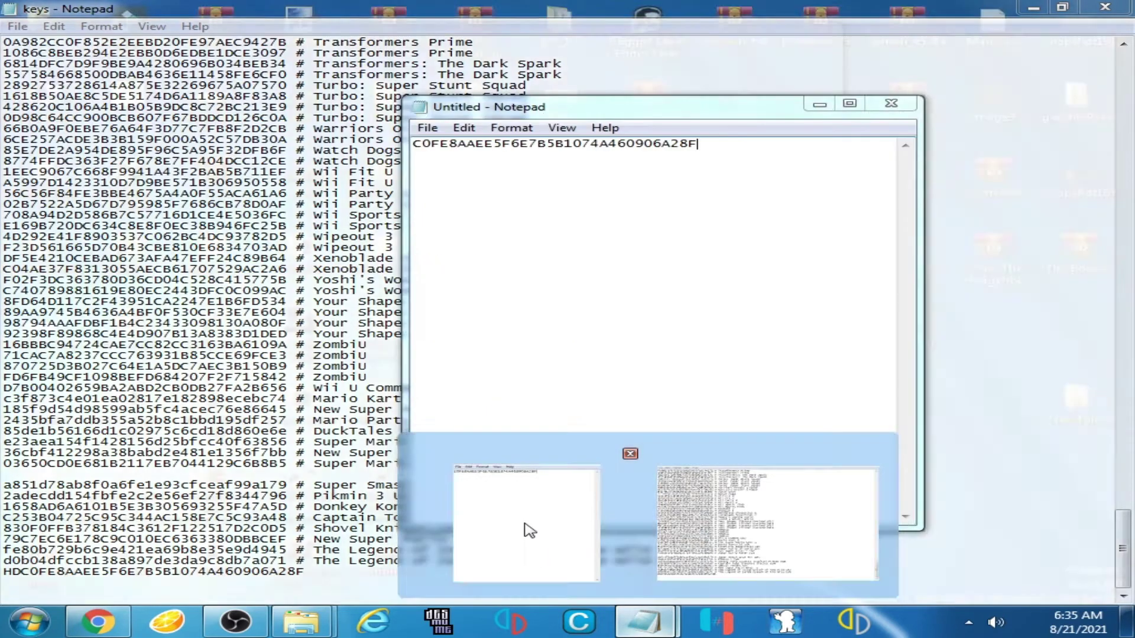
click(526, 527)
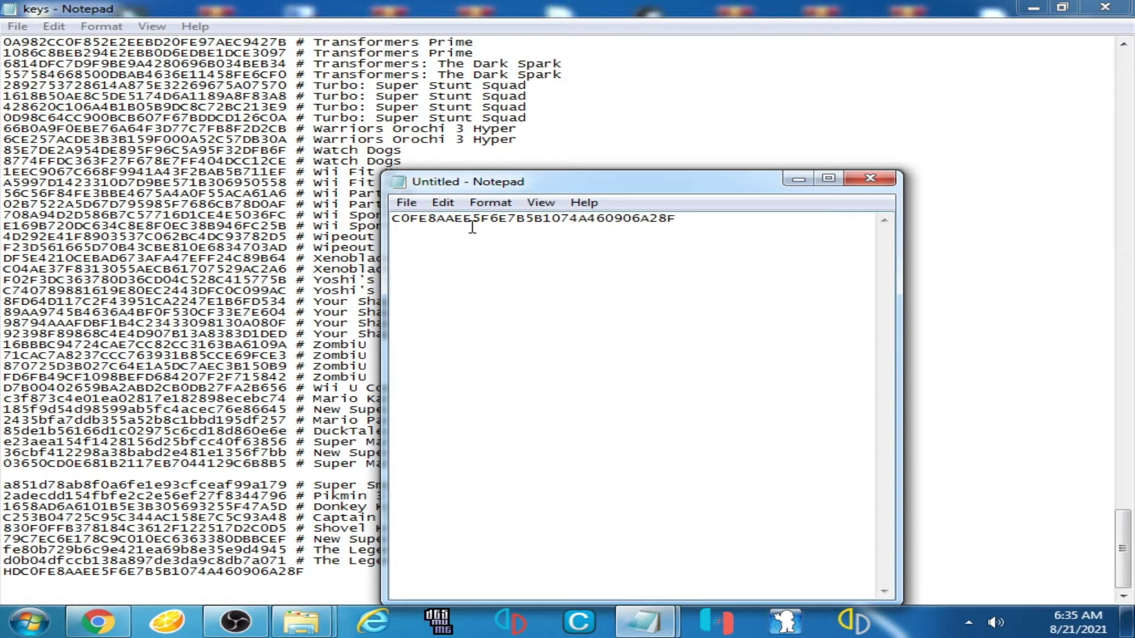
Remove the extra leading characters "HD" from the last key in the keys file, then save and close it.
click(23, 580)
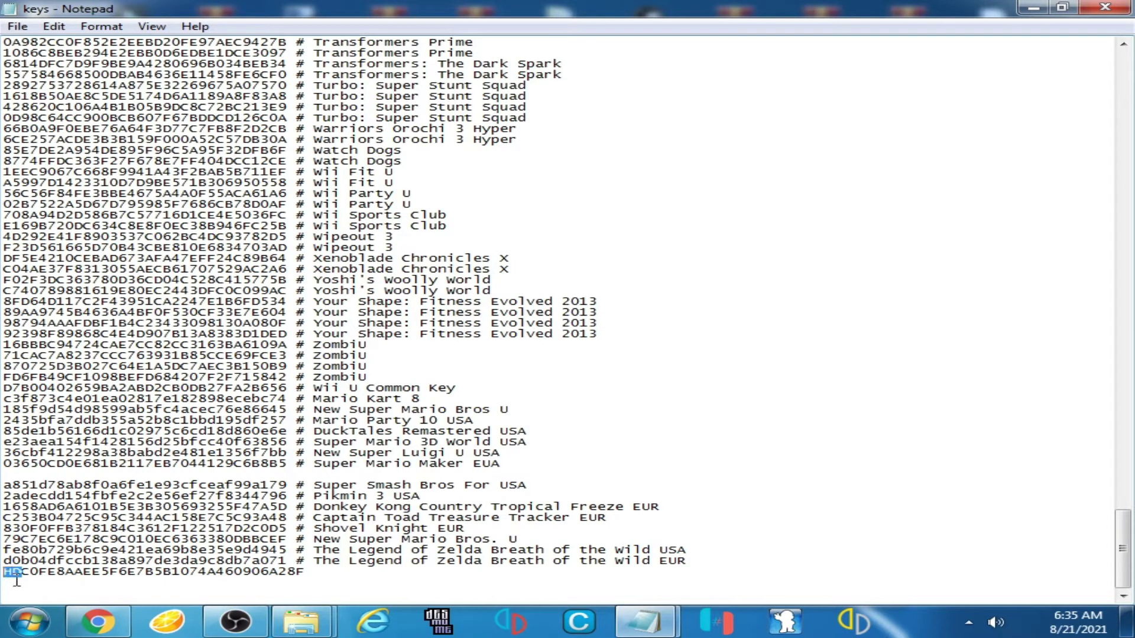
key(BackSpace)
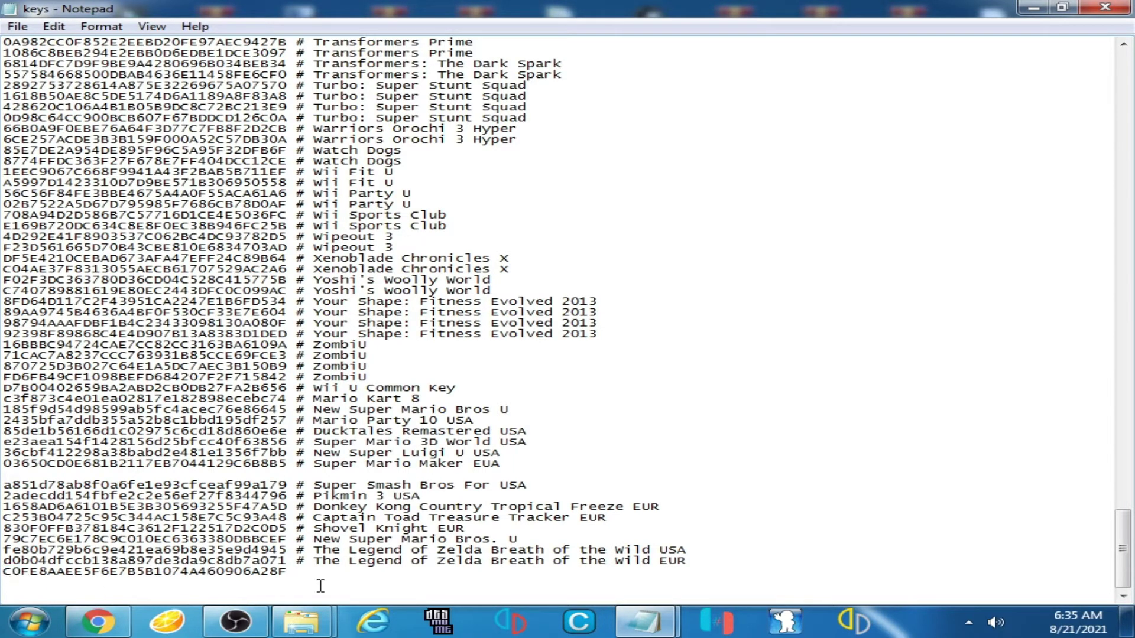
click(17, 26)
click(50, 81)
click(1104, 8)
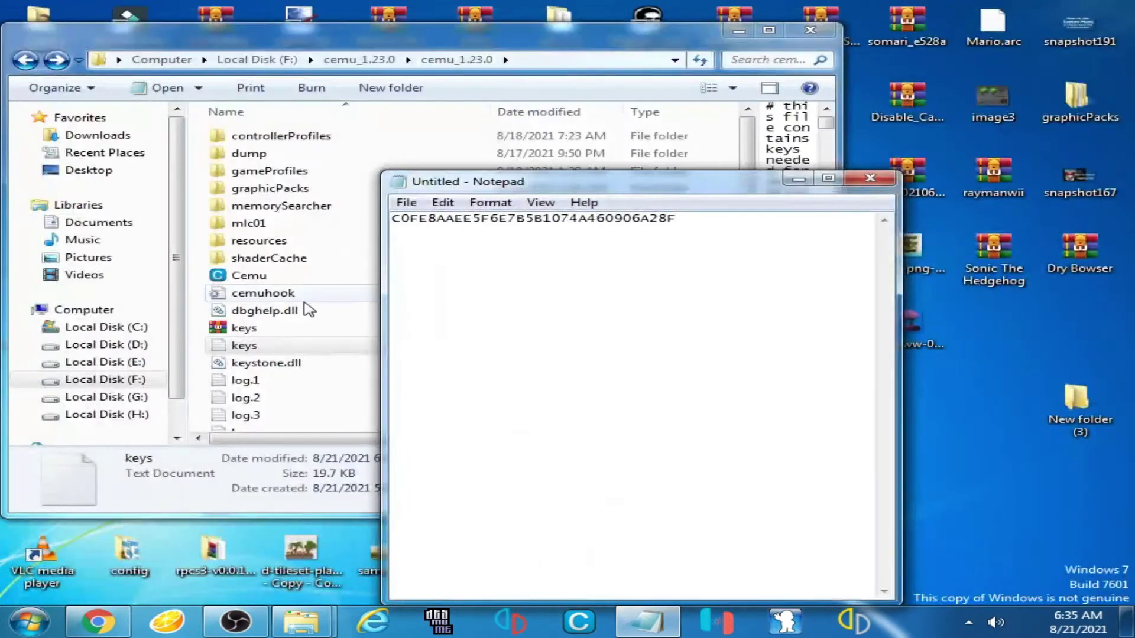
Start Cemu to check that it loads with the corrected keys file, then close it.
drag(478, 182, 759, 184)
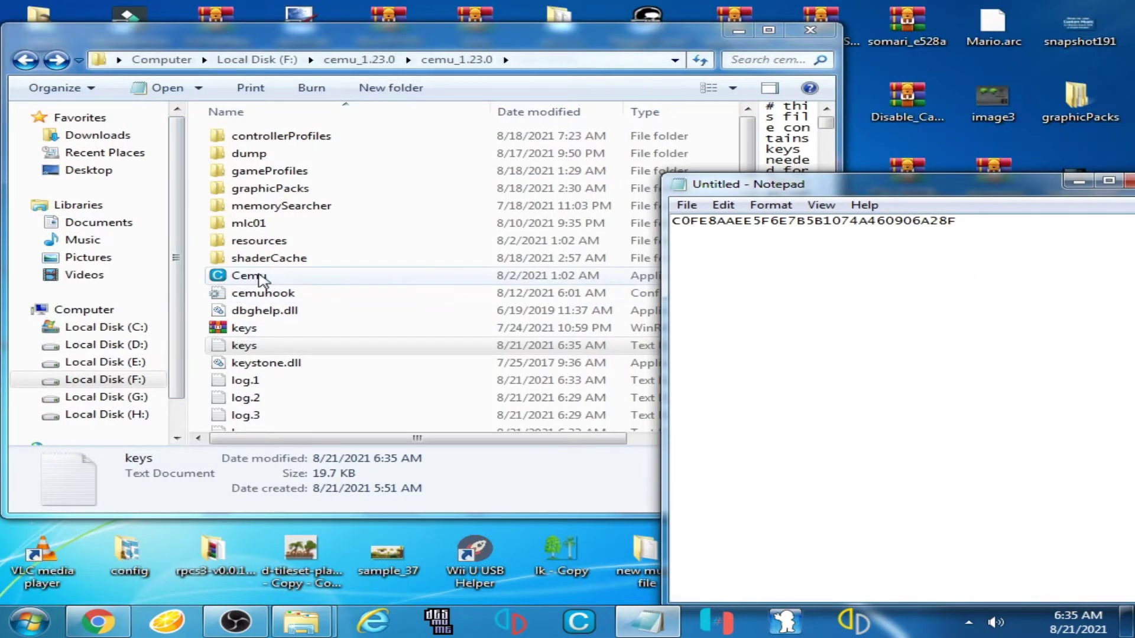
double_click(263, 279)
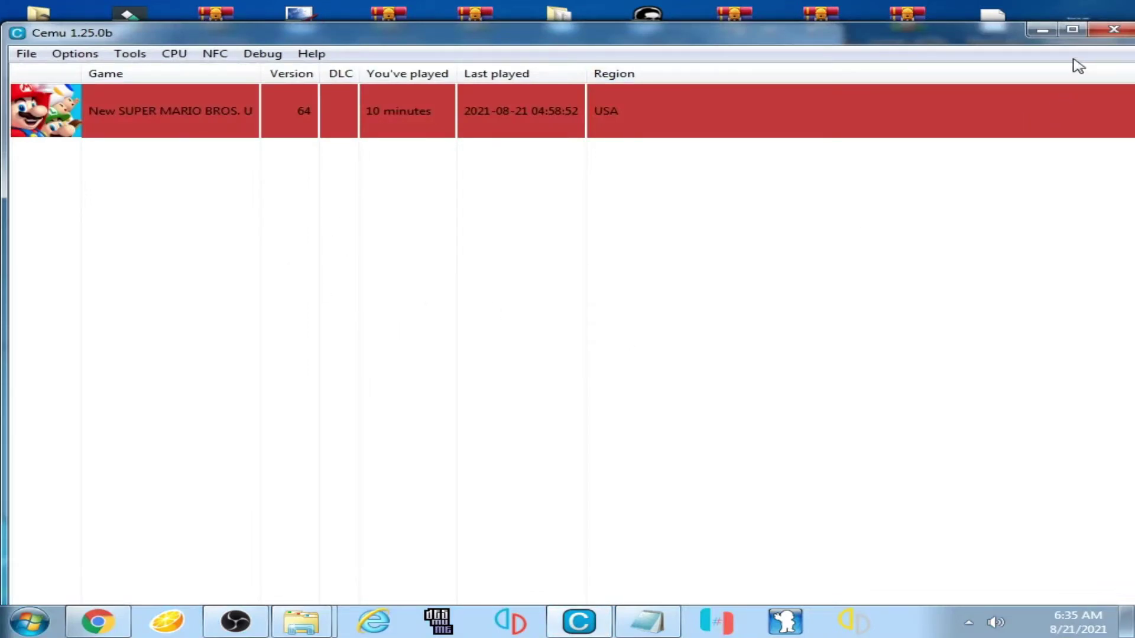
click(1113, 29)
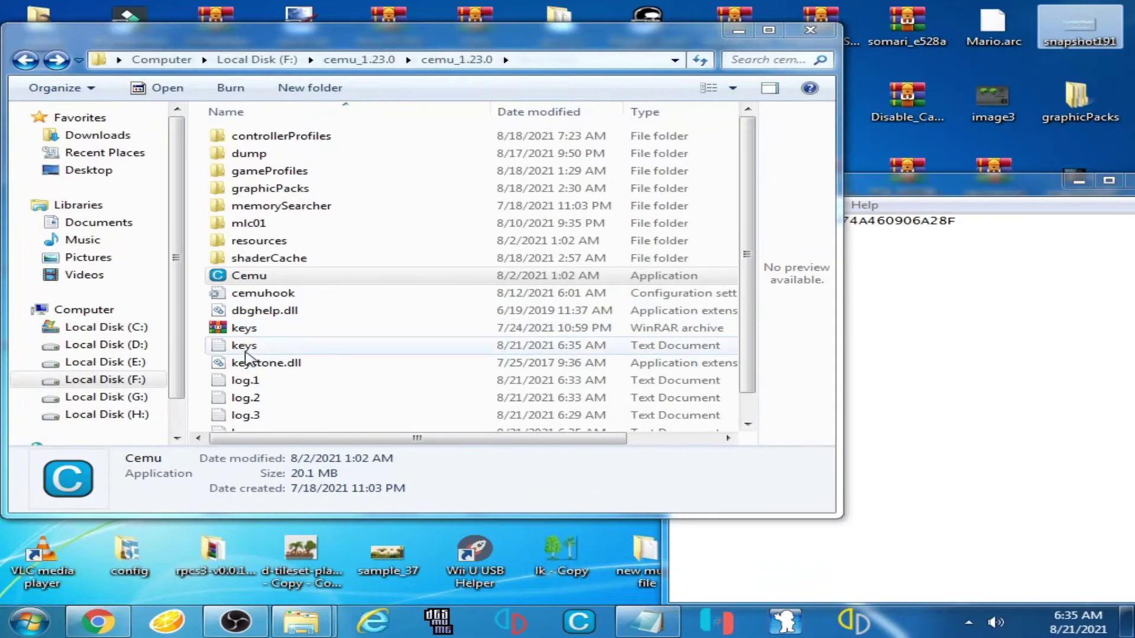
Append the letter "h" to the last key in the keys text document, then save and close the file.
double_click(245, 348)
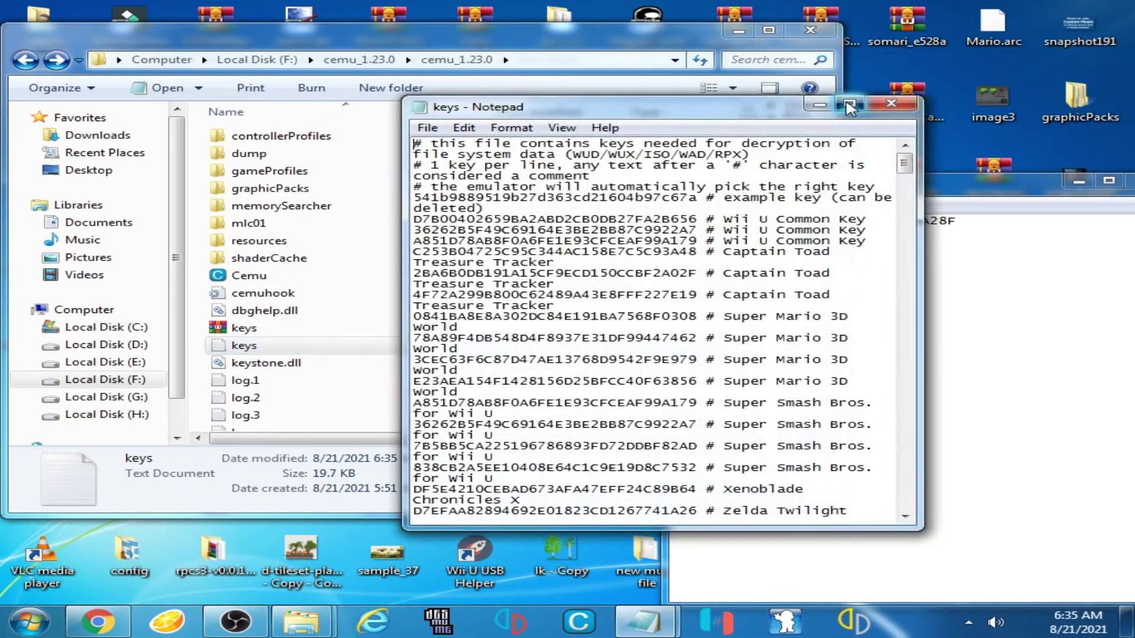
click(849, 106)
drag(1124, 83, 1122, 534)
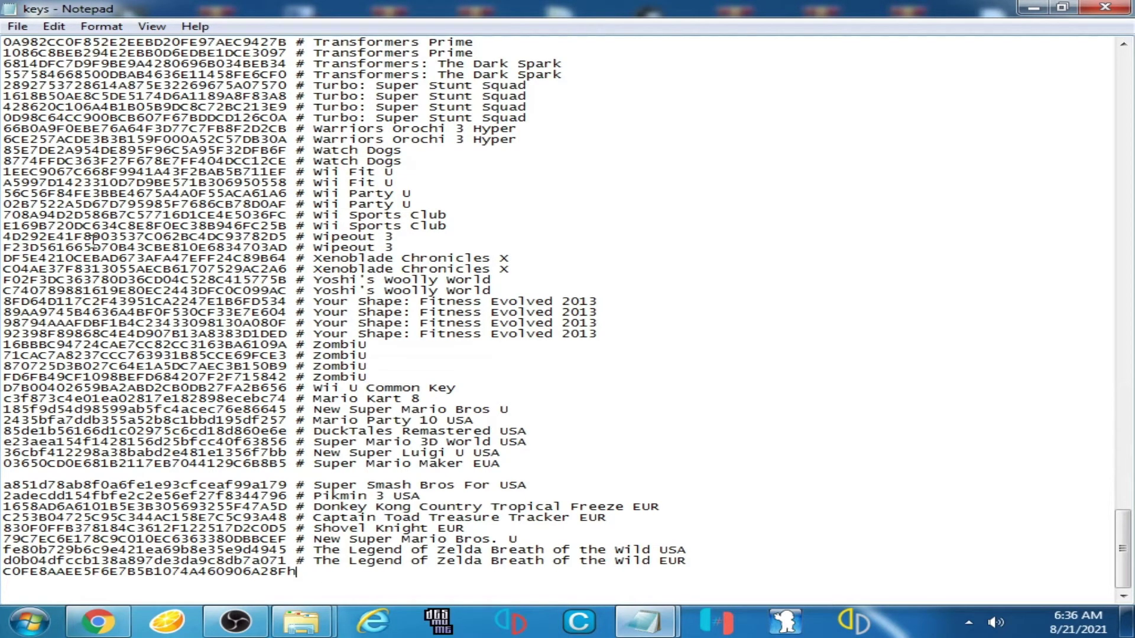
click(17, 26)
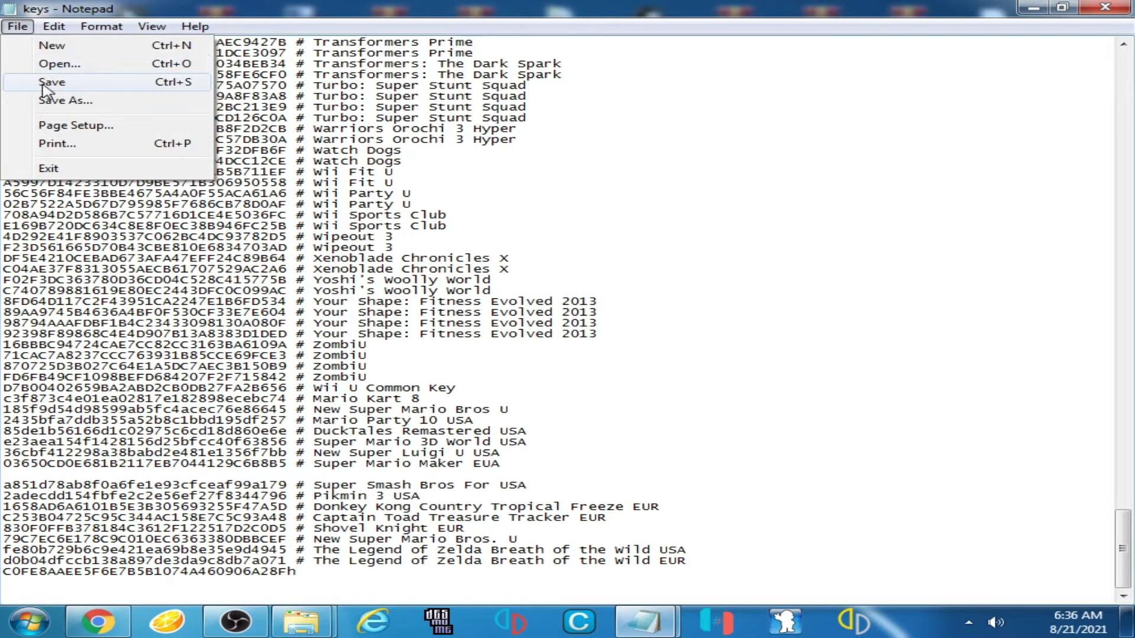
click(47, 83)
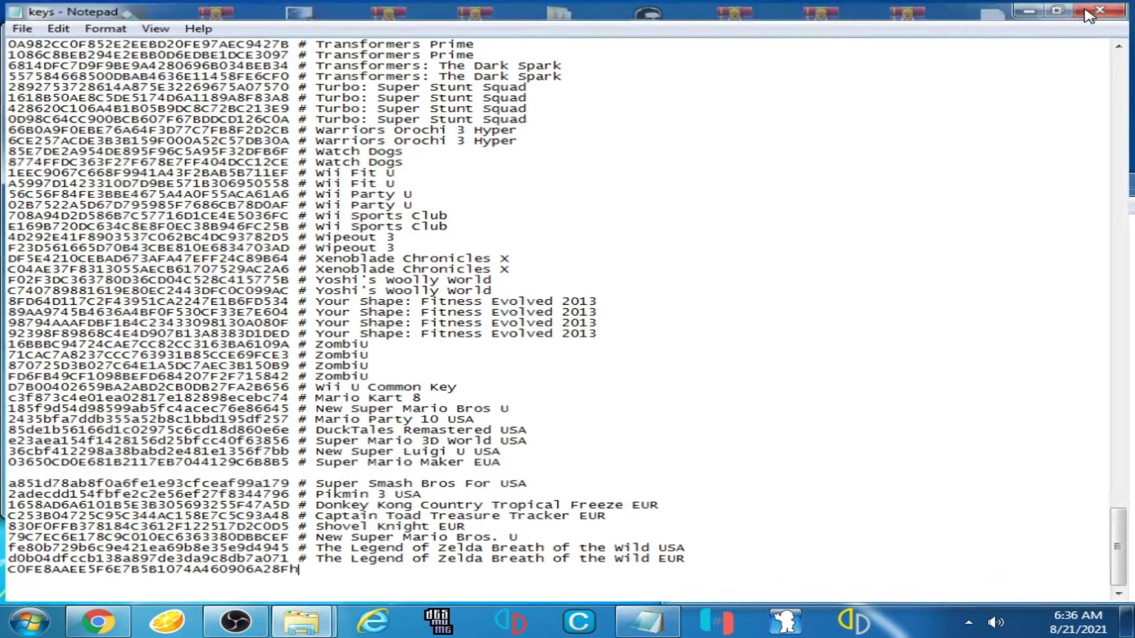
click(1062, 8)
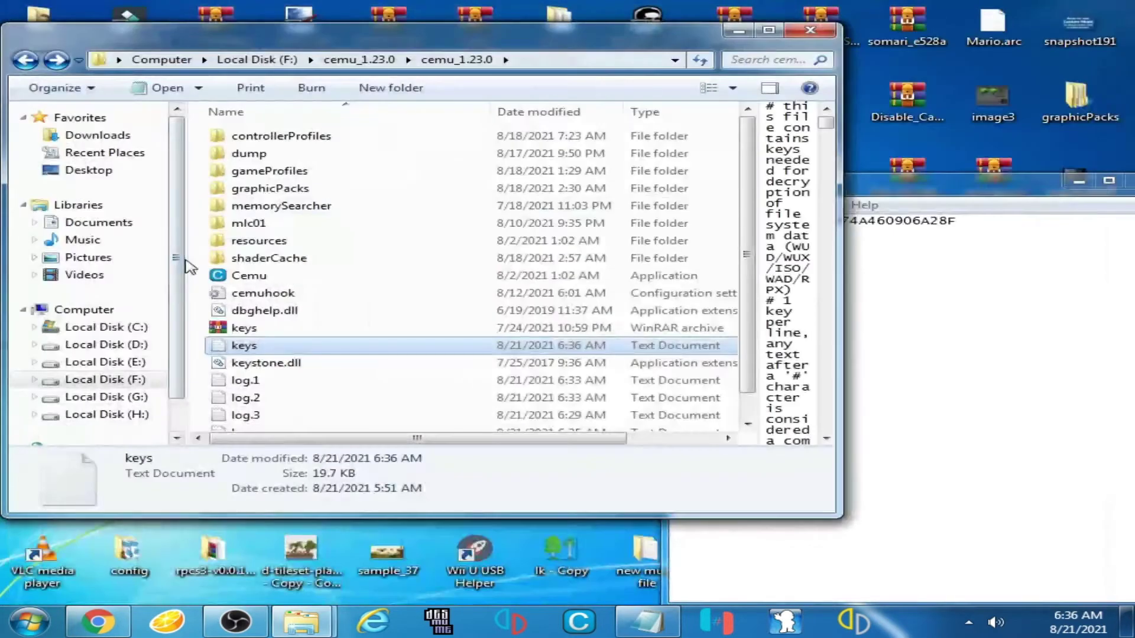
Start Cemu to test the keys file with the extra trailing letter, dismiss the error and close the emulator.
double_click(281, 274)
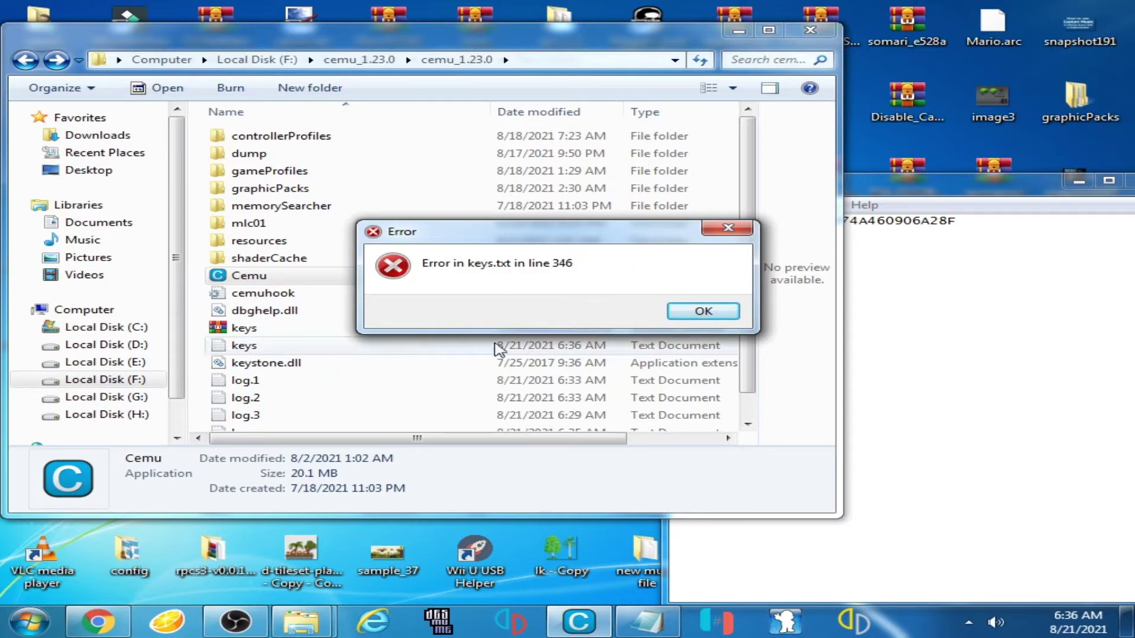
click(696, 313)
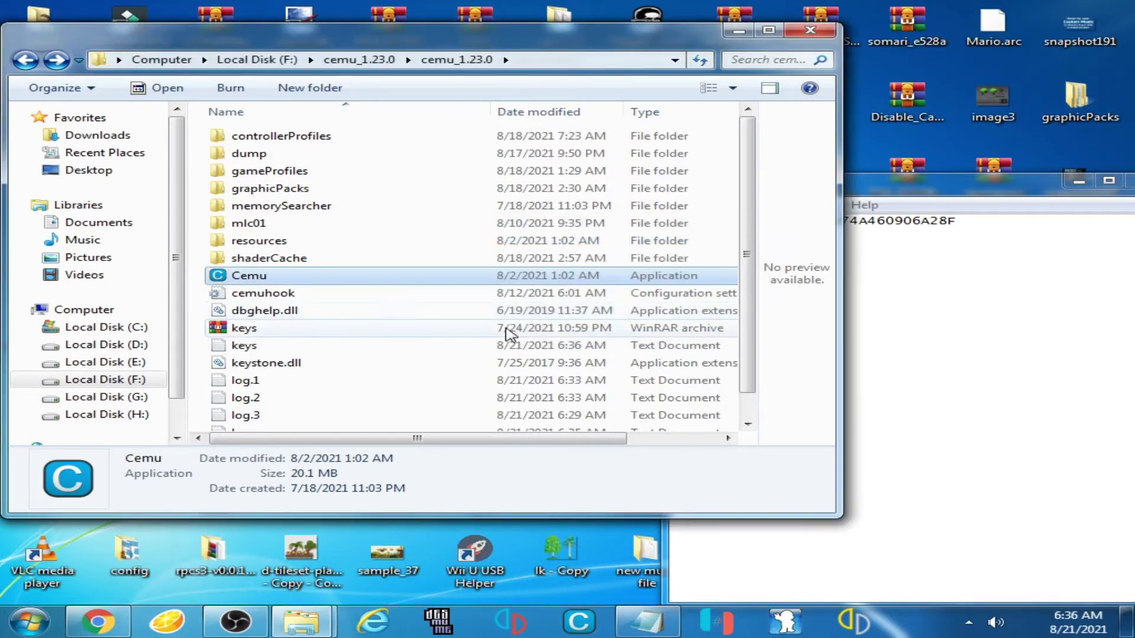
click(1121, 51)
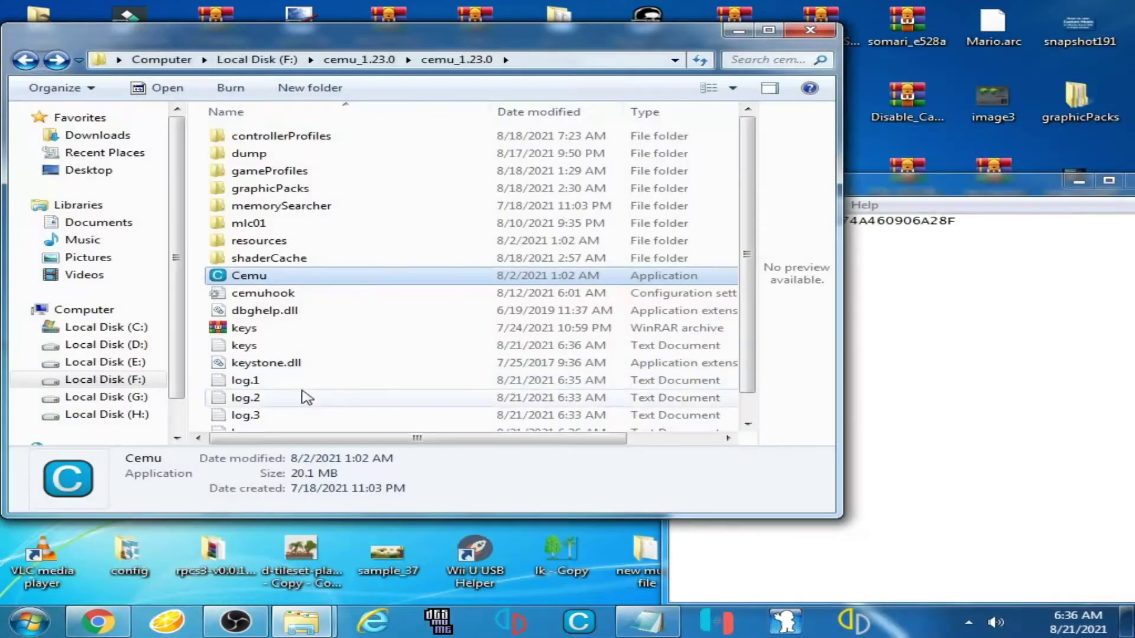
Reopen the keys text document, remove the trailing "h" from the last key, and save and close the file.
click(644, 620)
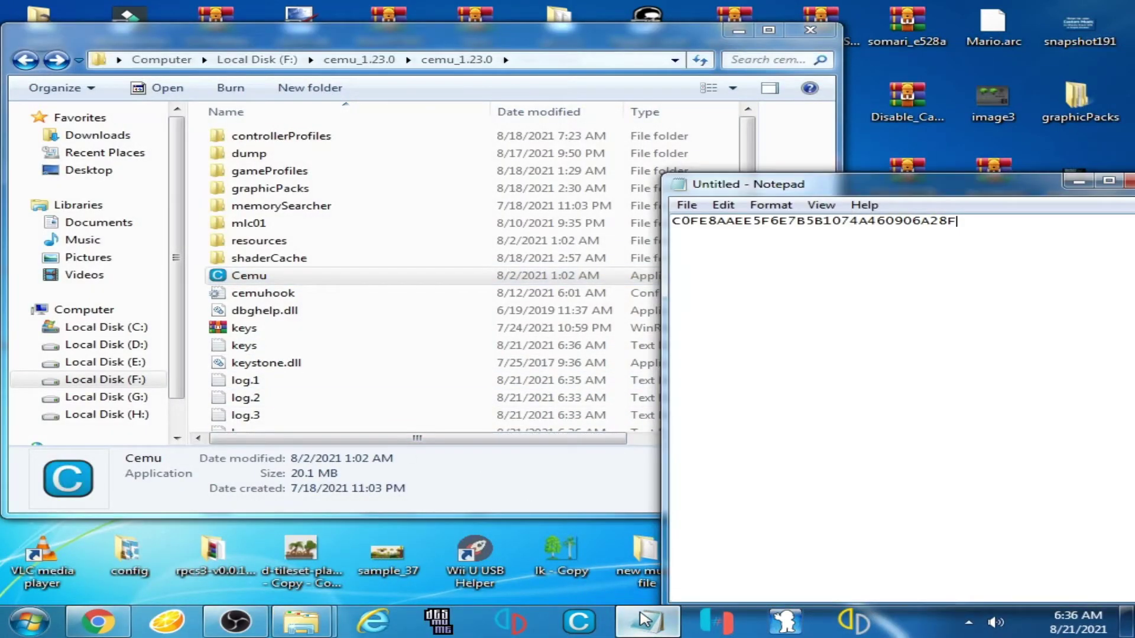
click(644, 621)
click(253, 348)
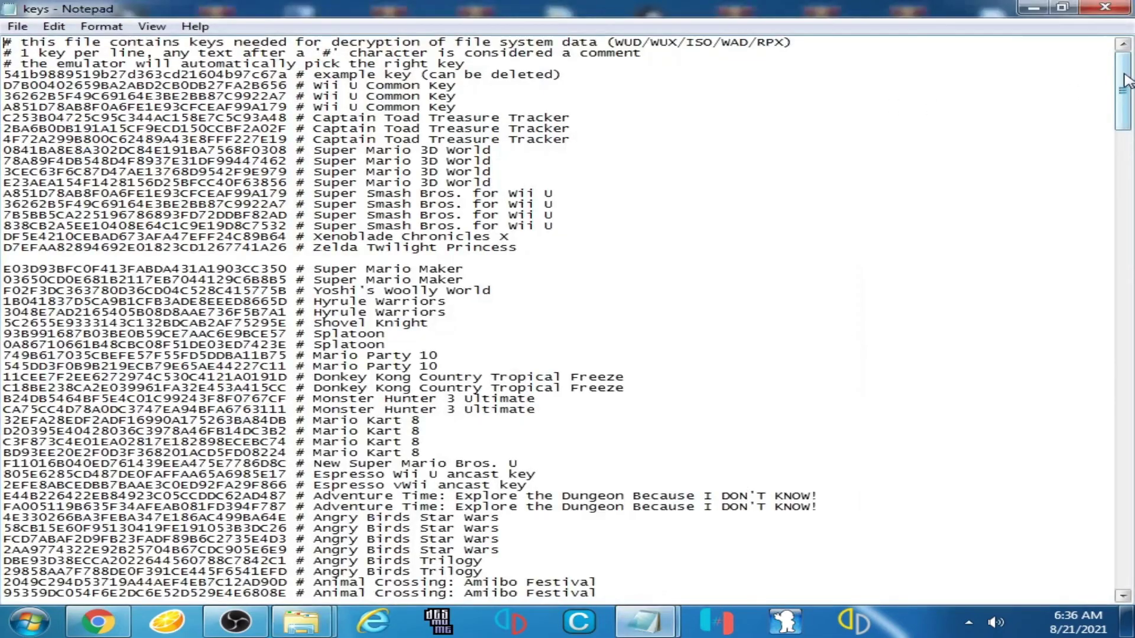
drag(1122, 91, 1122, 547)
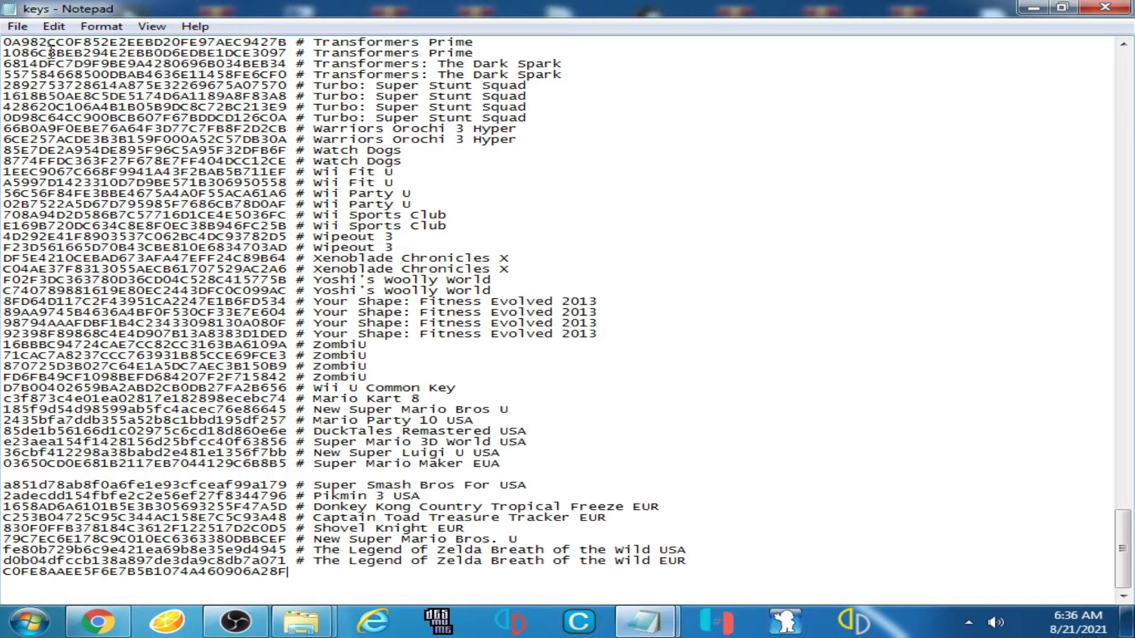
click(18, 26)
click(49, 84)
click(1105, 7)
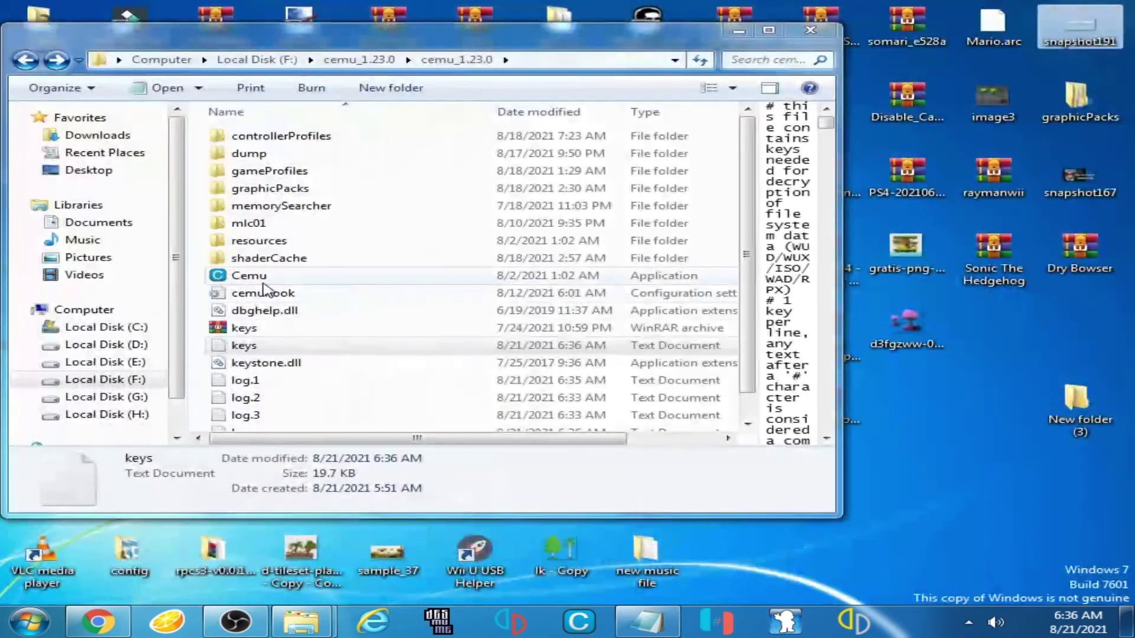
Start Cemu again to check the keys file without the trailing letter, then close it.
double_click(261, 279)
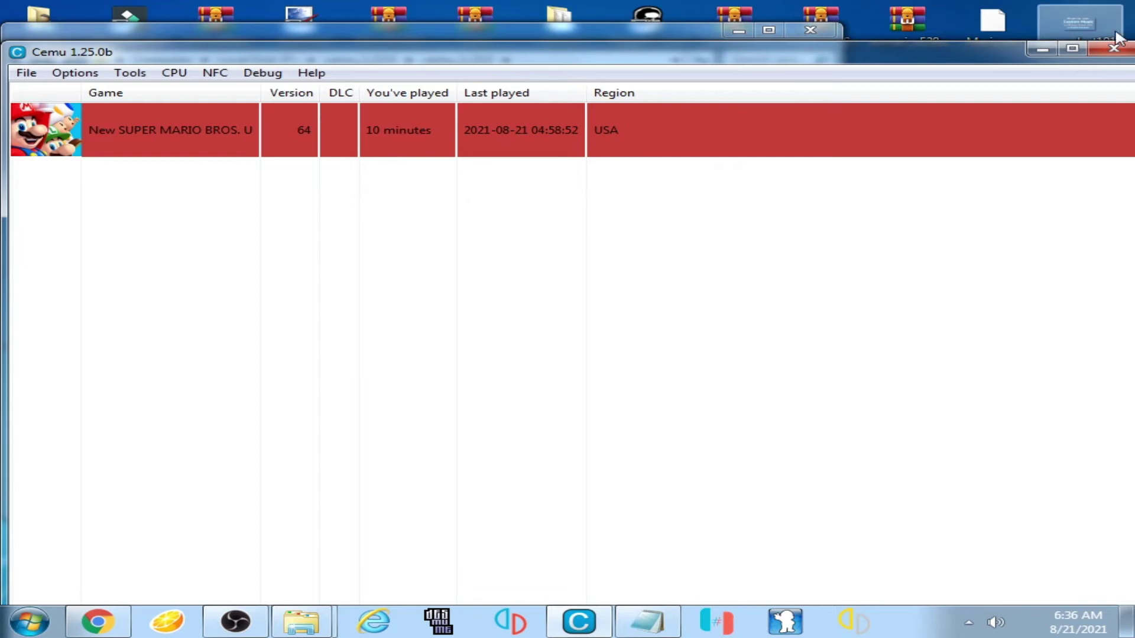
click(1114, 48)
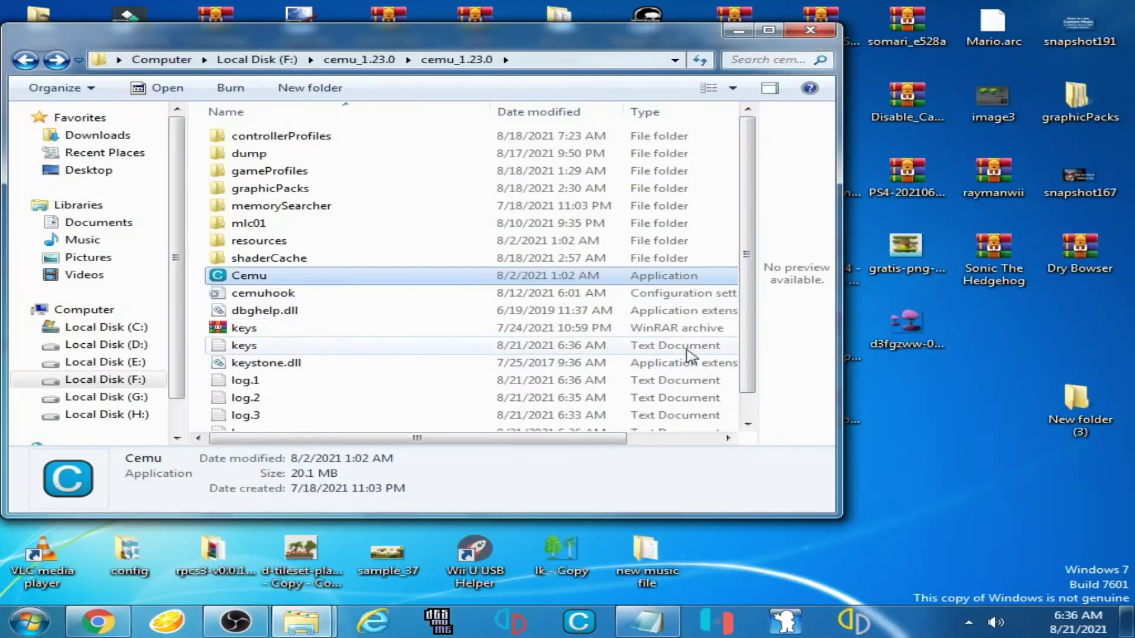
Delete the keys text document from the cemu_1.23.0 folder, sending it to the Recycle Bin.
click(236, 349)
right_click(244, 353)
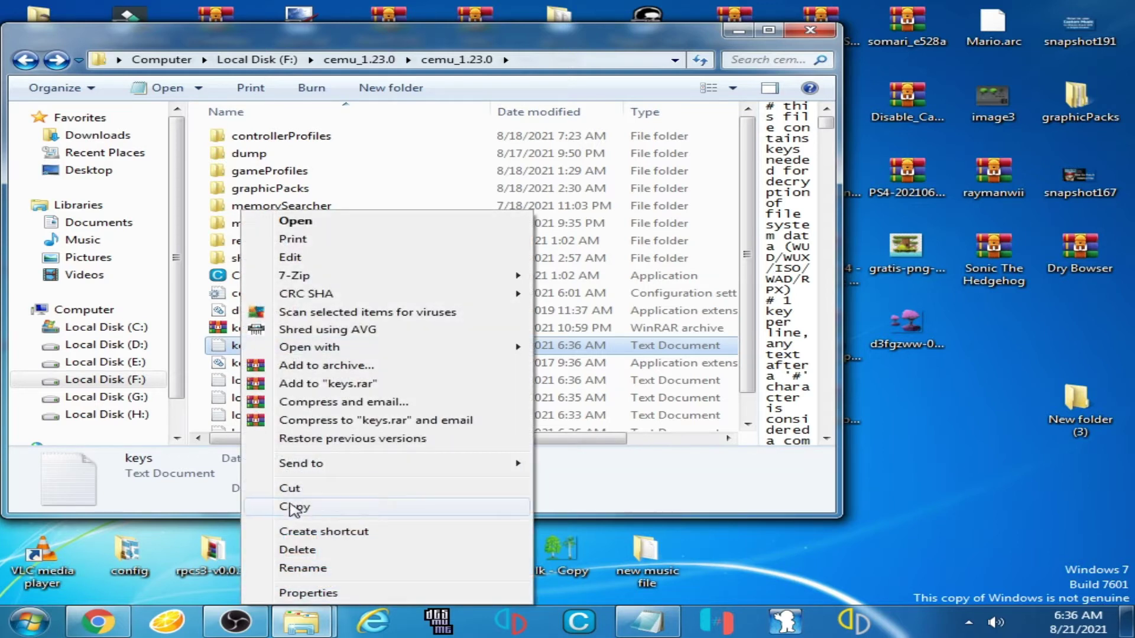
click(297, 556)
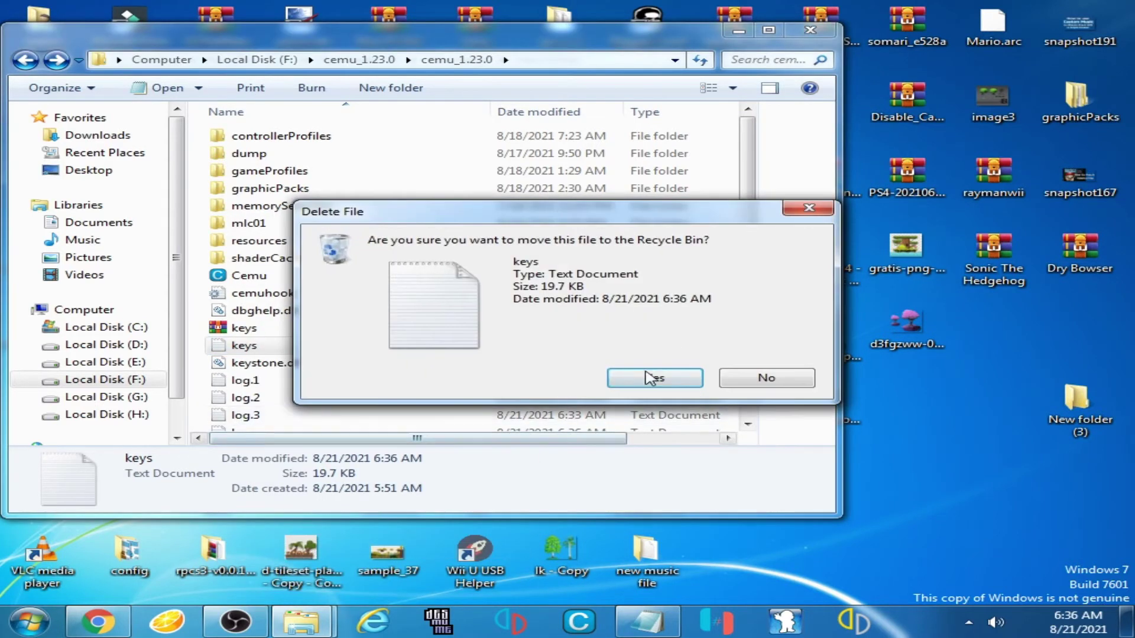
click(652, 377)
Extract the keys WinRAR archive into its own "keys" subfolder.
click(238, 329)
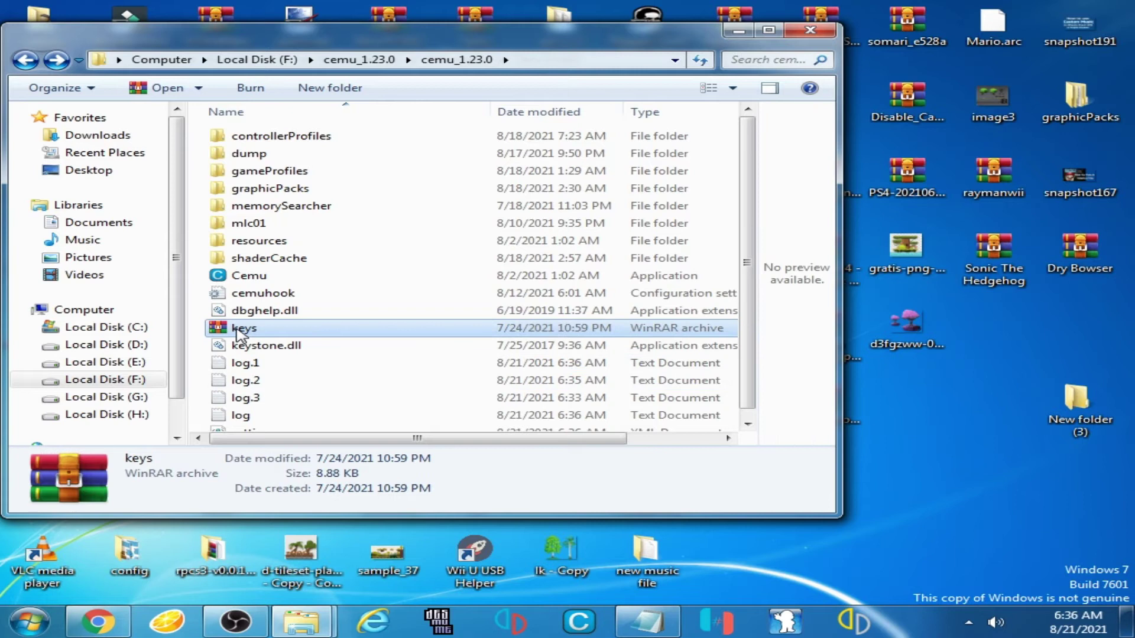
right_click(237, 334)
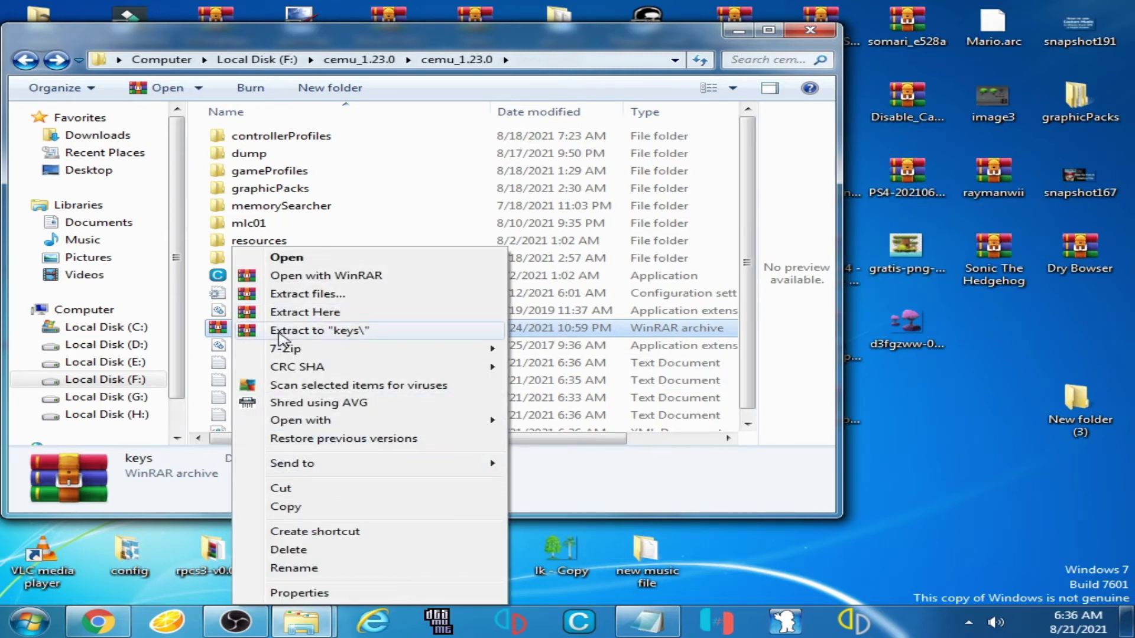
click(279, 331)
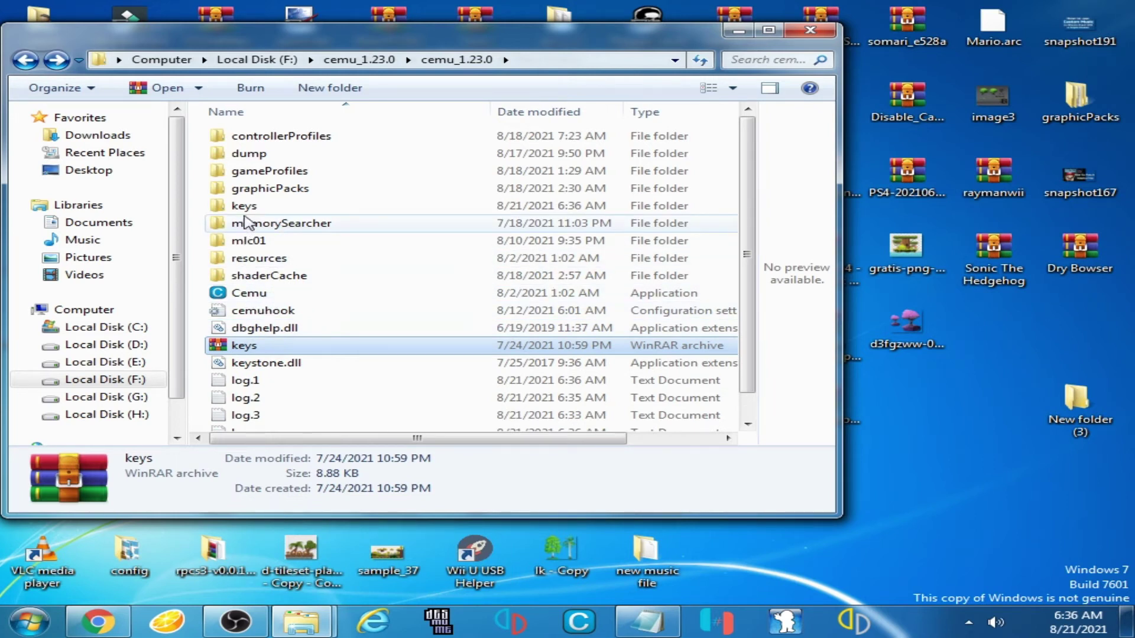
Copy the keys text document from the extracted keys folder into the main cemu_1.23.0 folder.
double_click(251, 205)
right_click(236, 139)
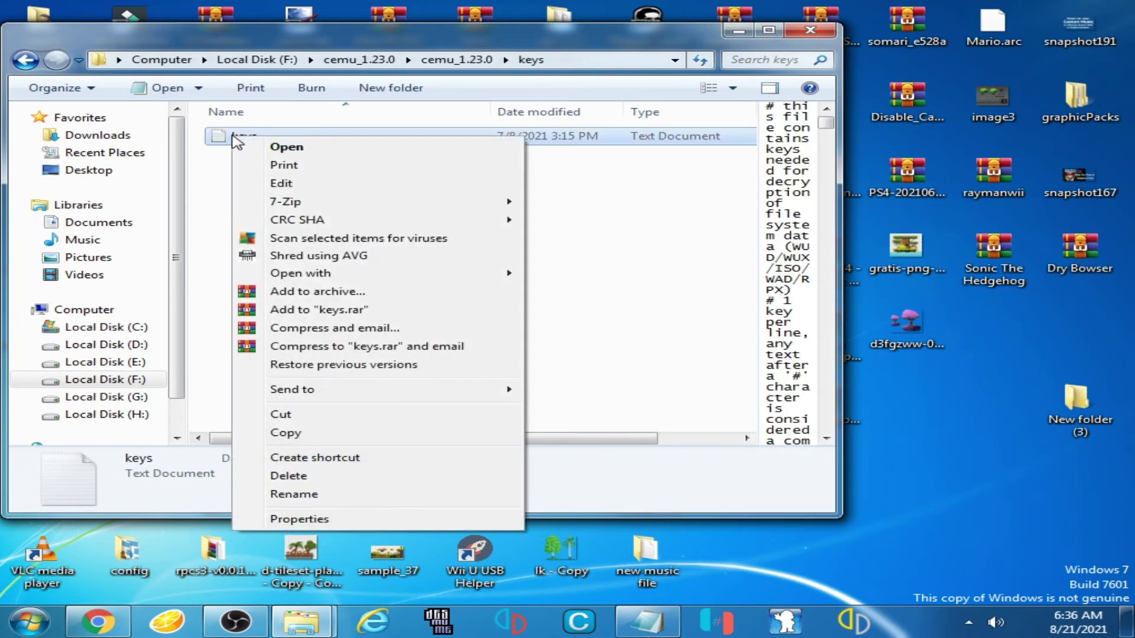
click(286, 433)
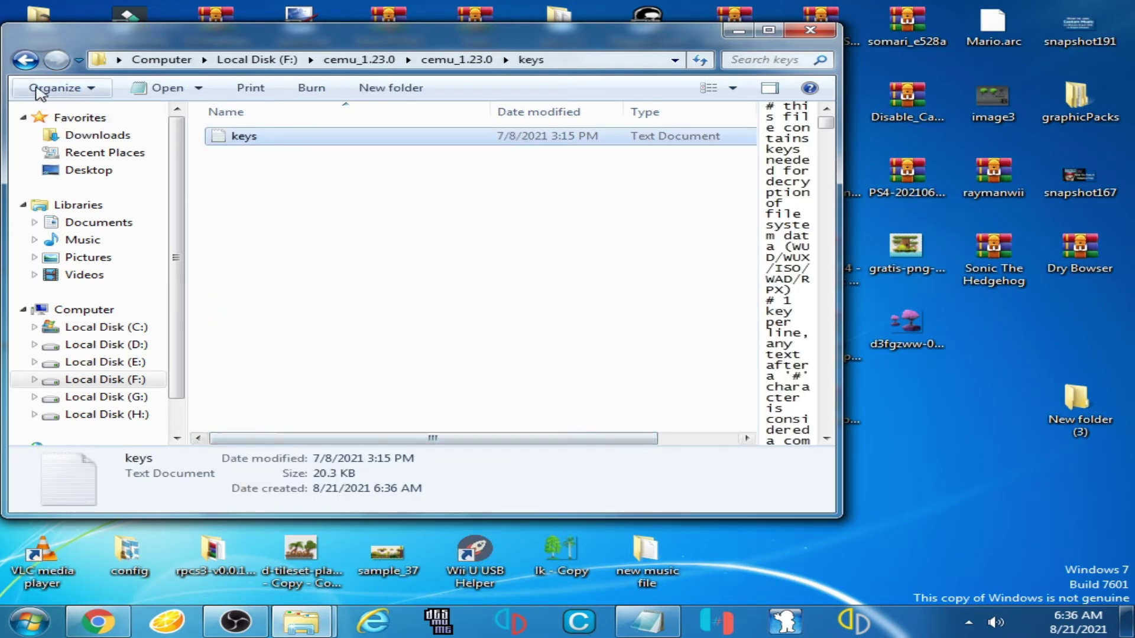
click(25, 60)
click(25, 59)
double_click(263, 143)
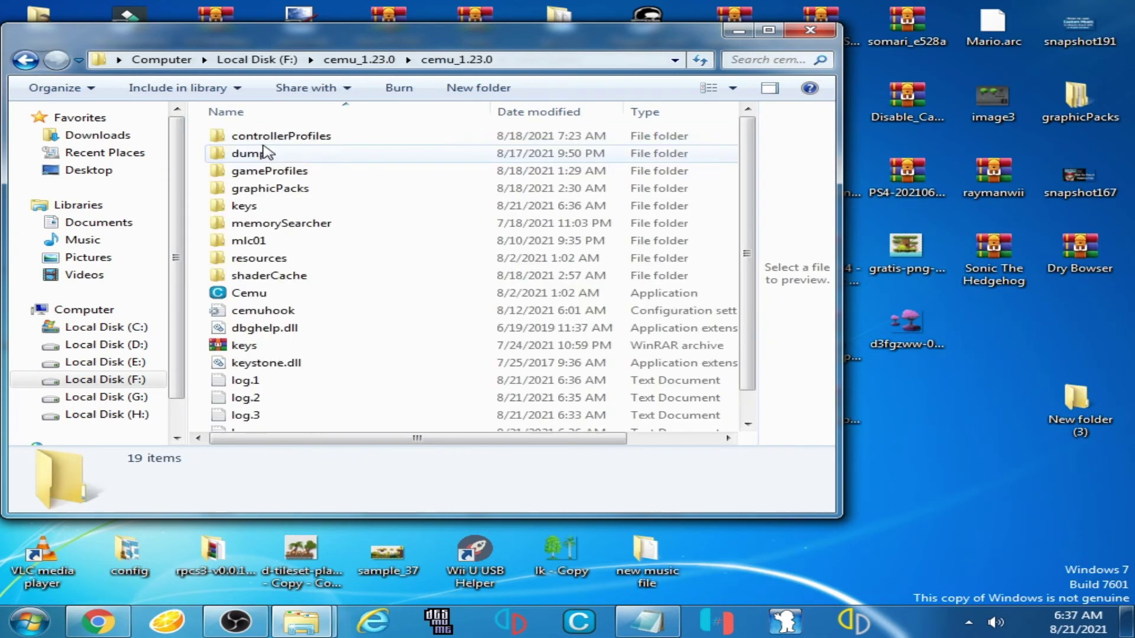
right_click(201, 383)
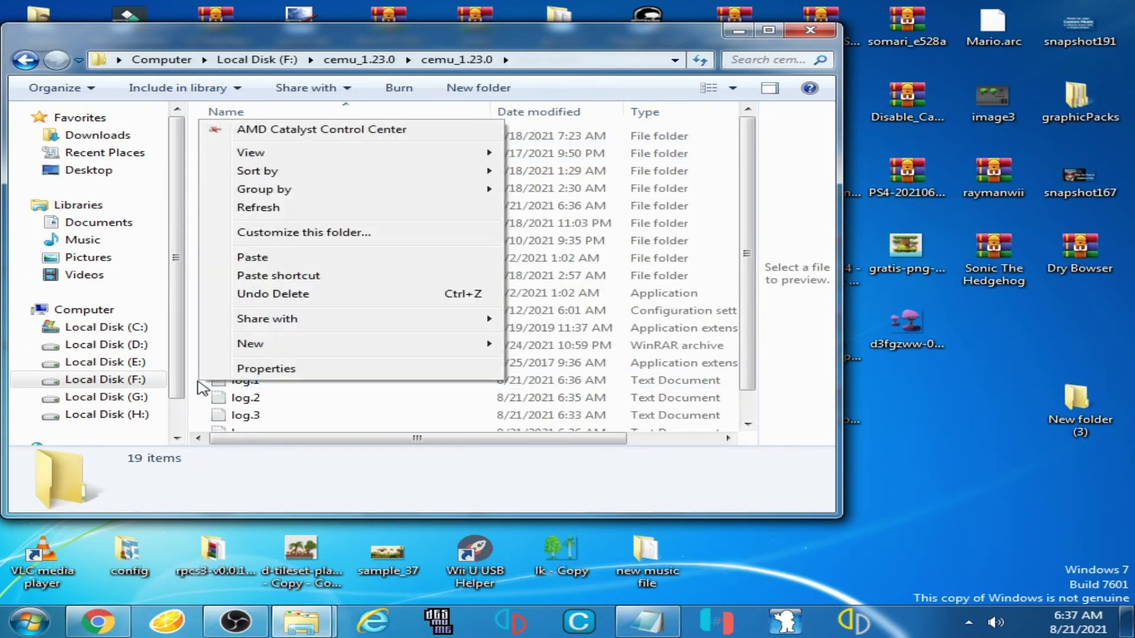
click(252, 258)
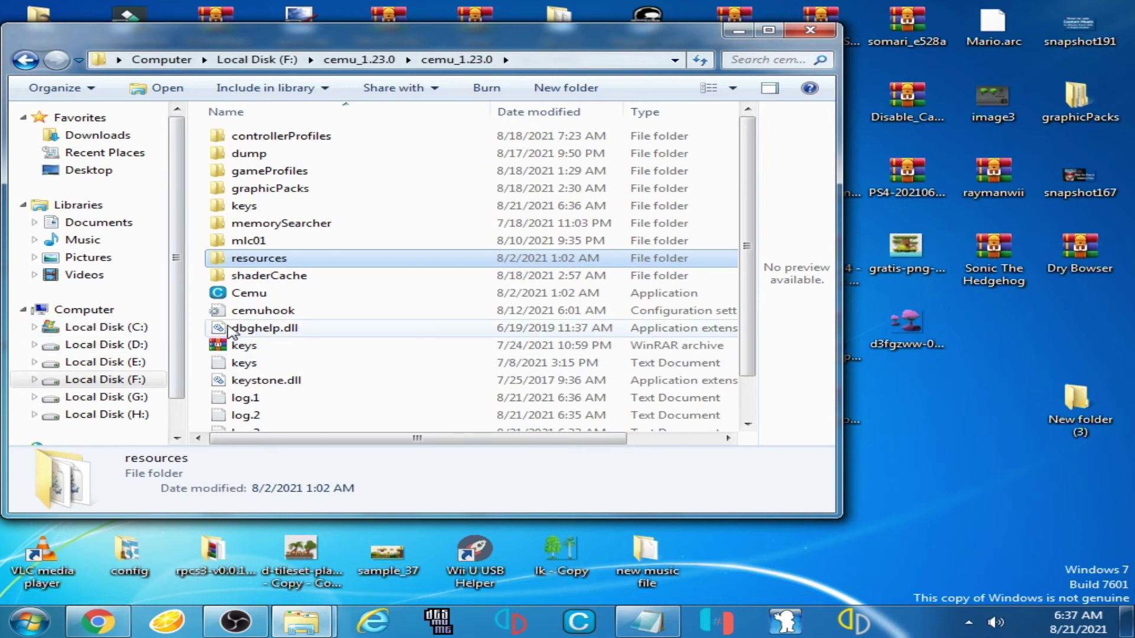
Start Cemu to check that it loads with the freshly extracted keys file.
double_click(248, 293)
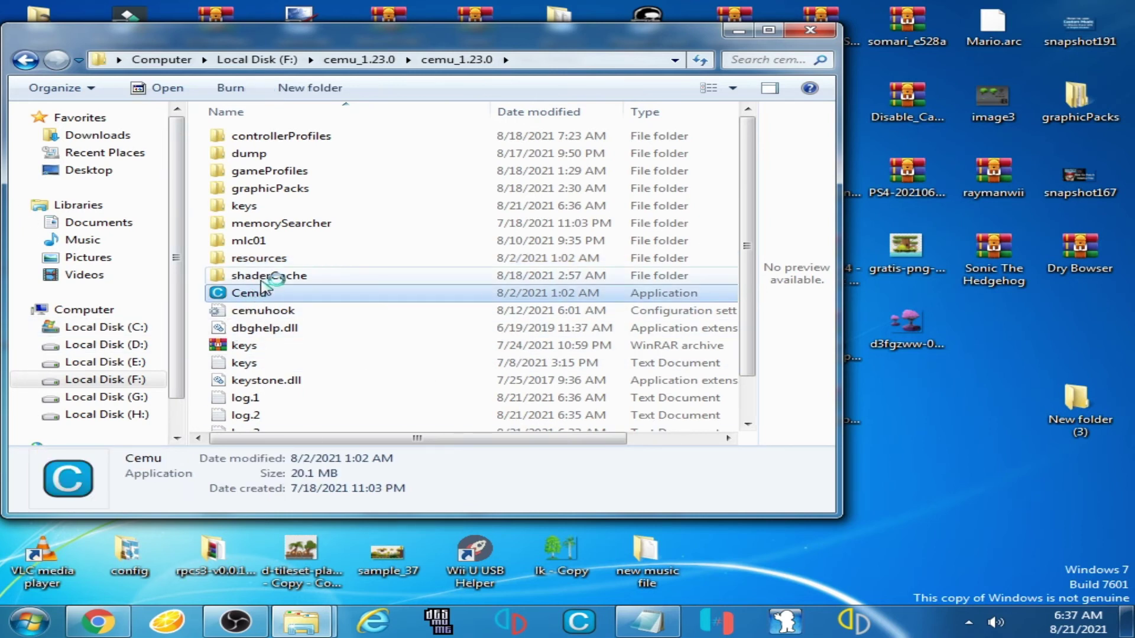